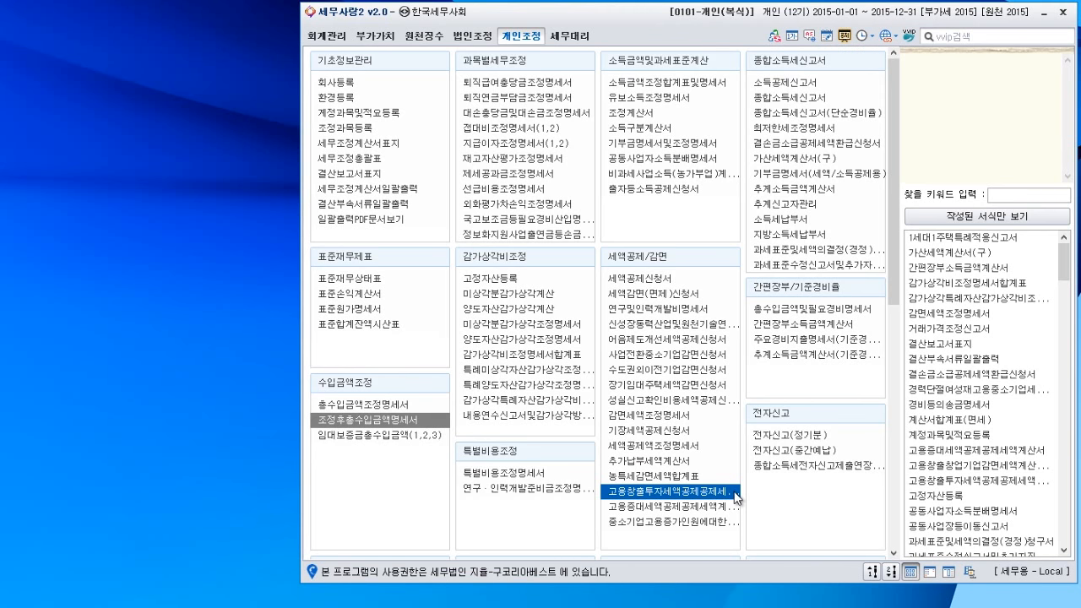
# Open the 임대보증금총수입금액(1,2,3) form and review its construction cost, floor area and deposit investment income entries.
pyautogui.click(367, 435)
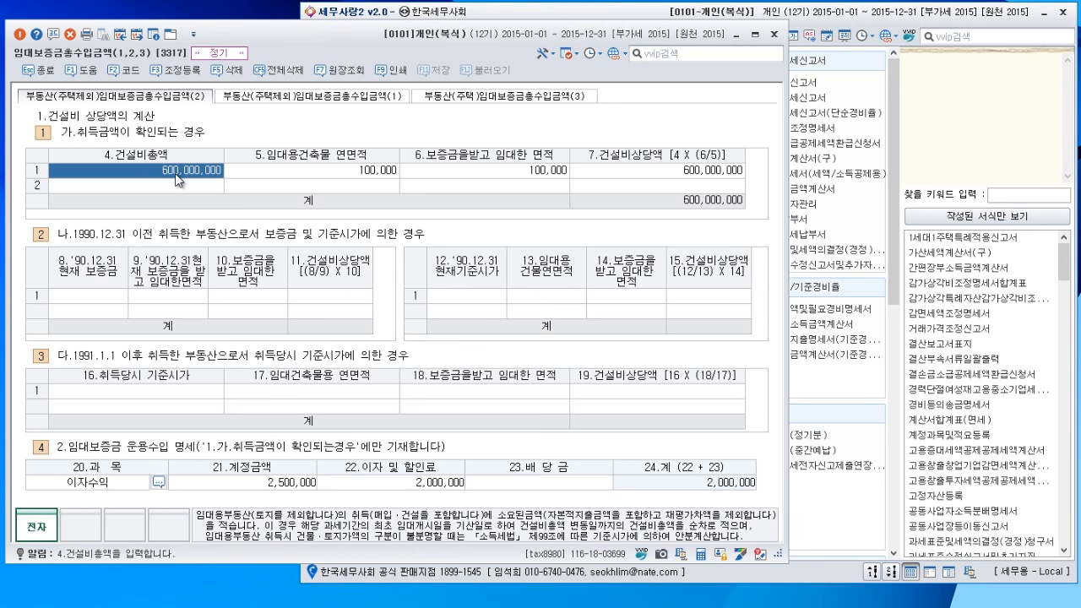
pyautogui.click(325, 173)
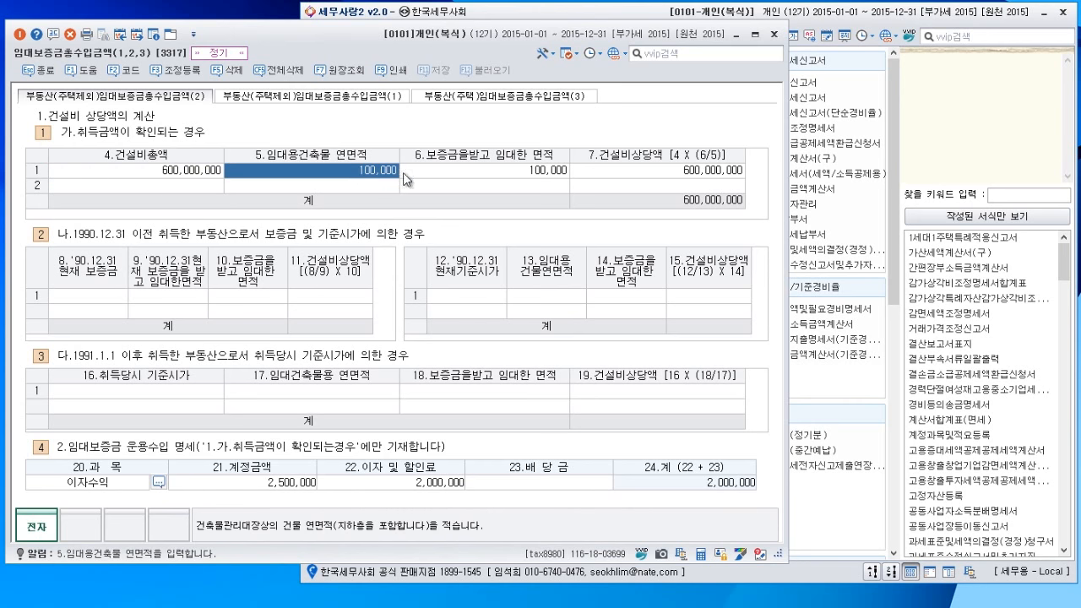
pyautogui.click(483, 179)
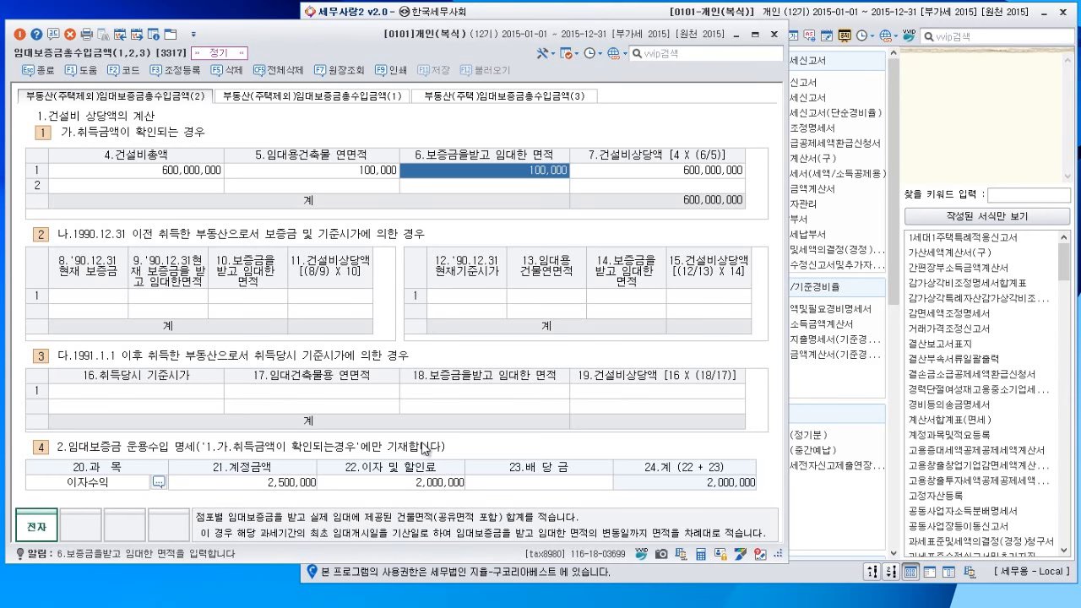
pyautogui.click(131, 485)
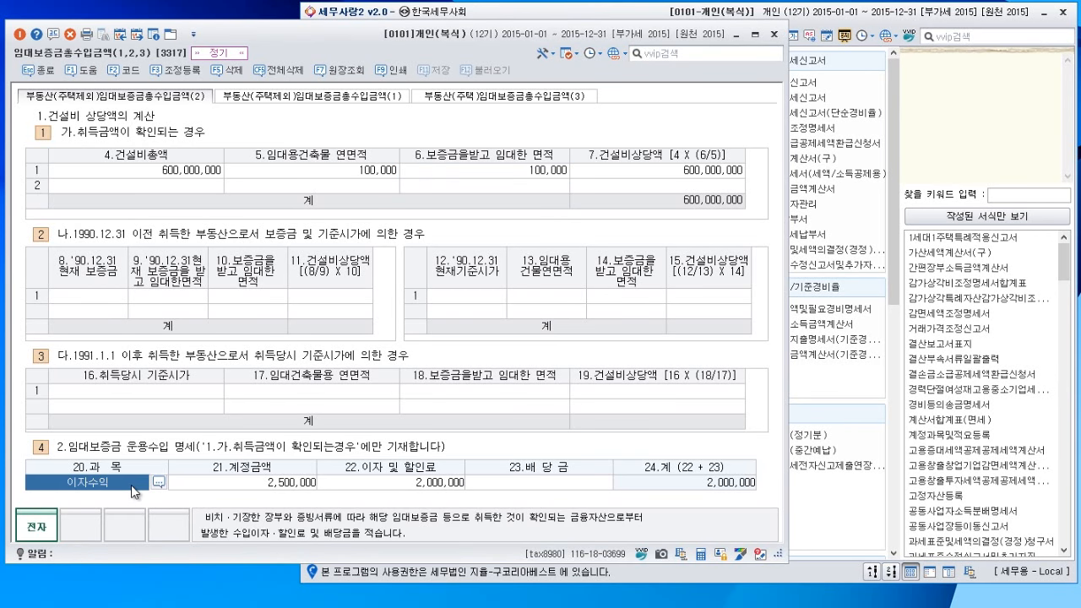
pyautogui.click(226, 490)
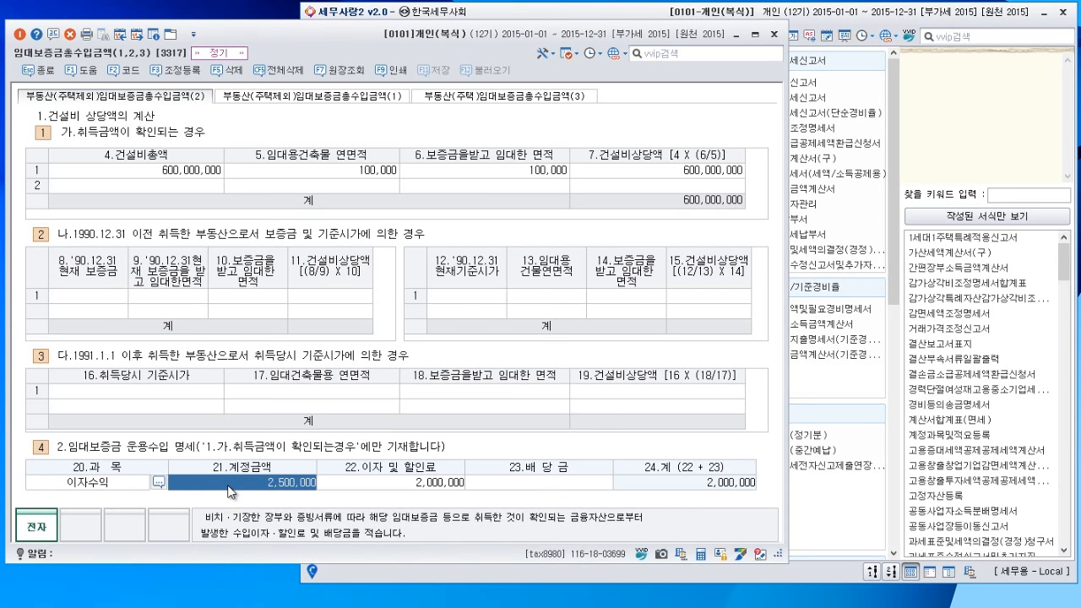
pyautogui.click(390, 483)
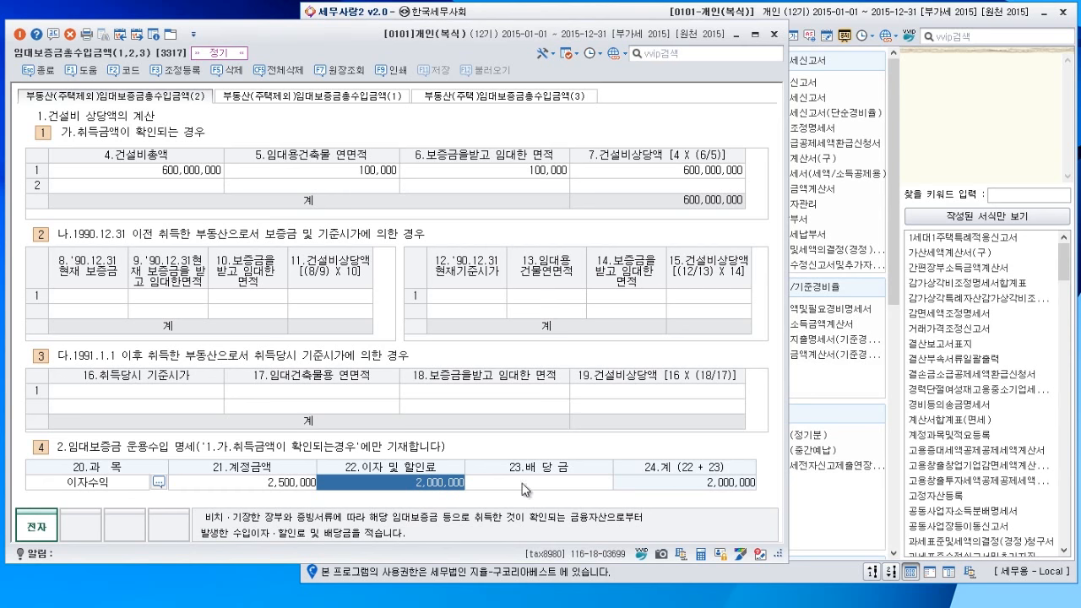
# Show the non-housing deposit income calculation (1), and open the 계정별원장 ledger for 2015-01-01 to 2015-12-31.
pyautogui.click(327, 95)
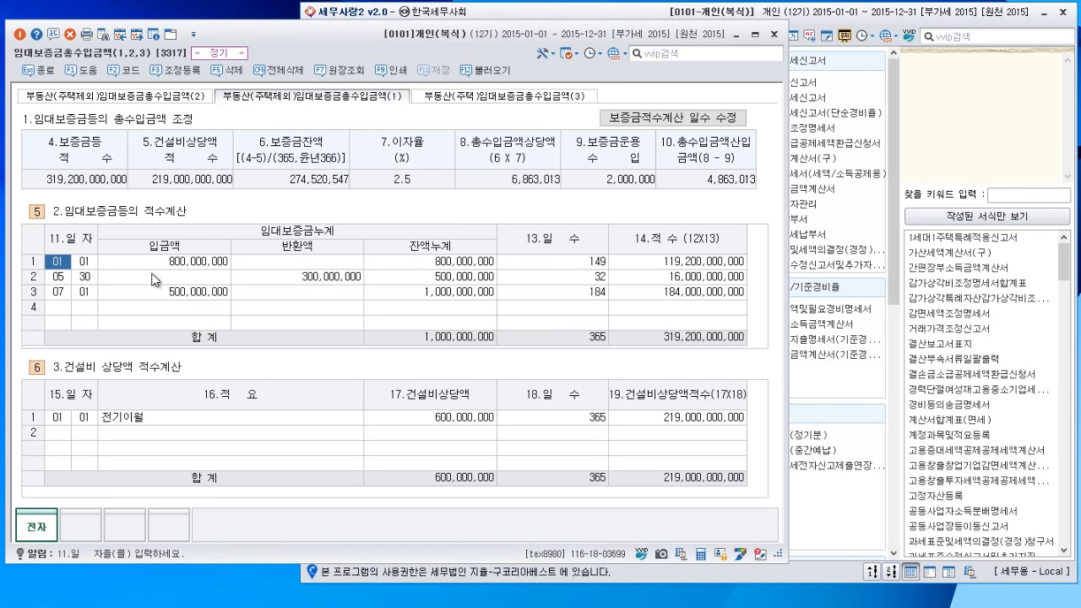
pyautogui.click(601, 19)
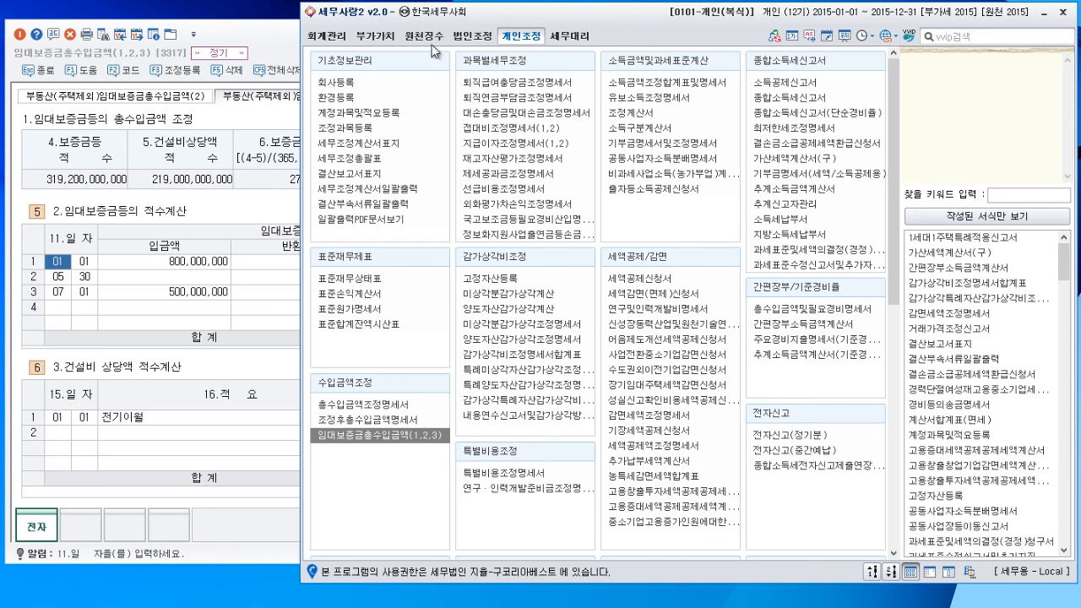
pyautogui.click(337, 37)
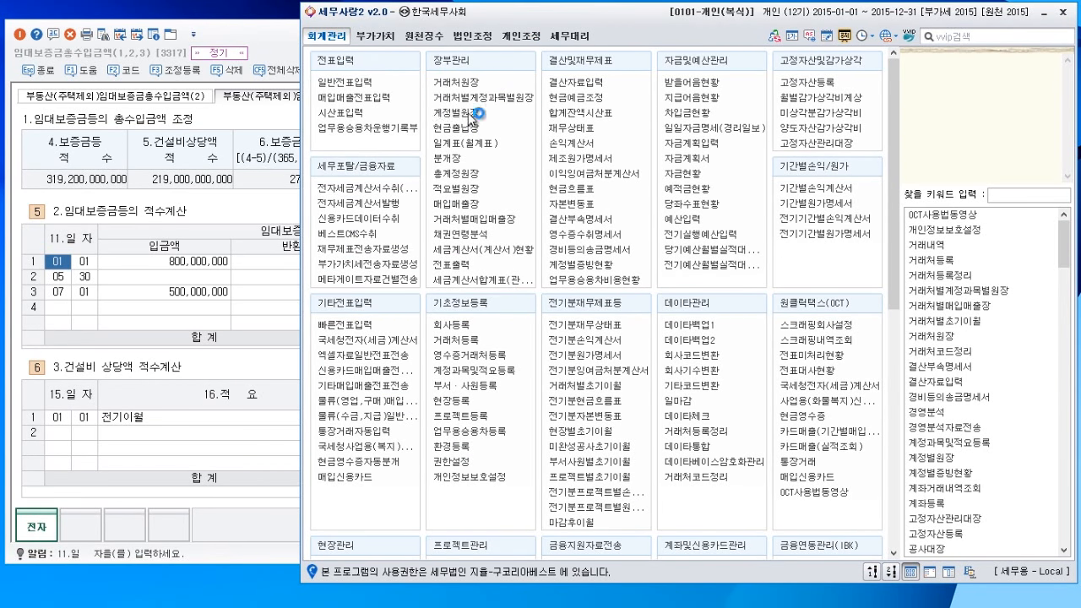
pyautogui.click(470, 116)
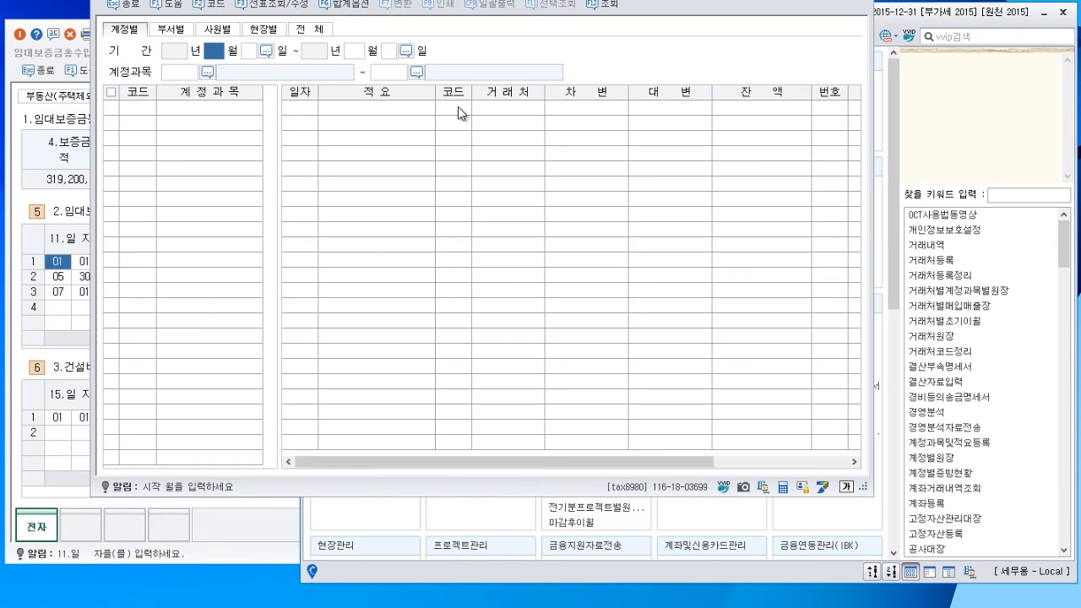
pyautogui.press('Return')
pyautogui.press('Return')
pyautogui.press('Return')
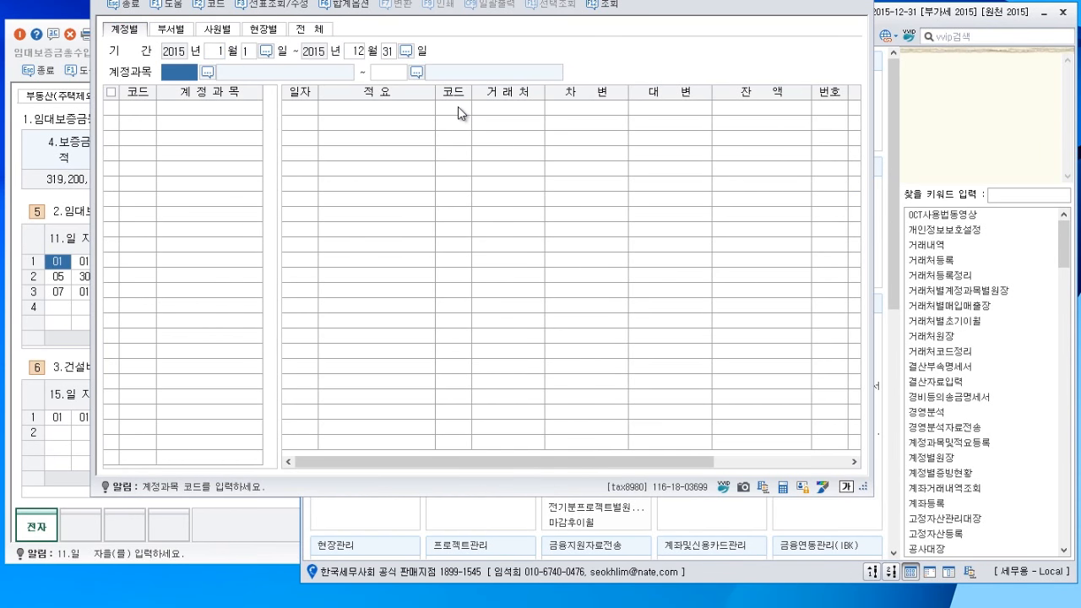
# Find account 0294 임대보증금 by searching for 임대, view its ledger entries, and close the ledger.
pyautogui.press('F2')
pyautogui.write('임')
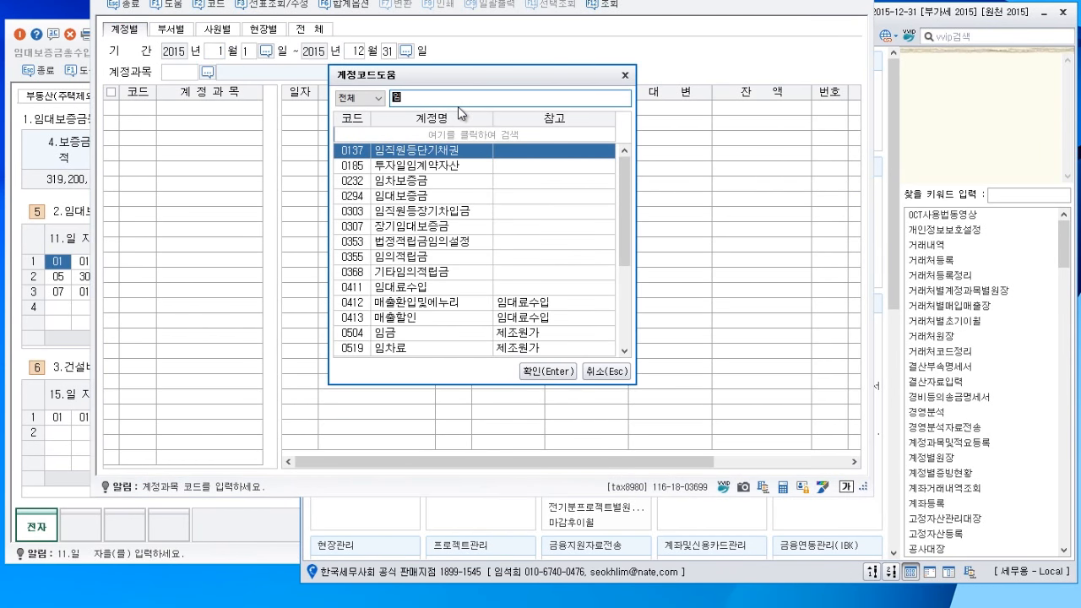
pyautogui.write('대')
pyautogui.press('Return')
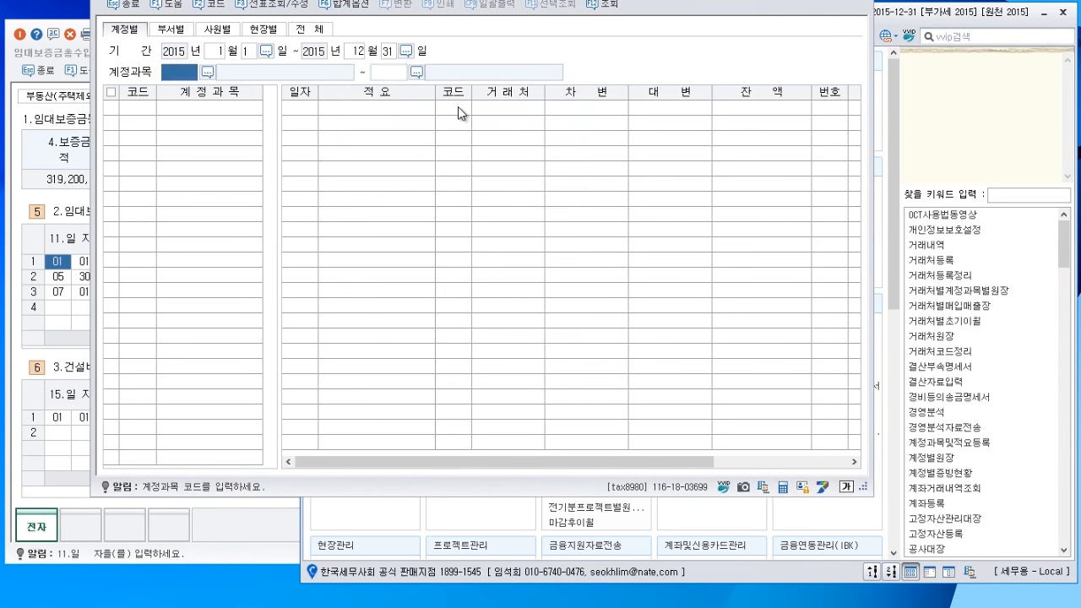
pyautogui.press('Return')
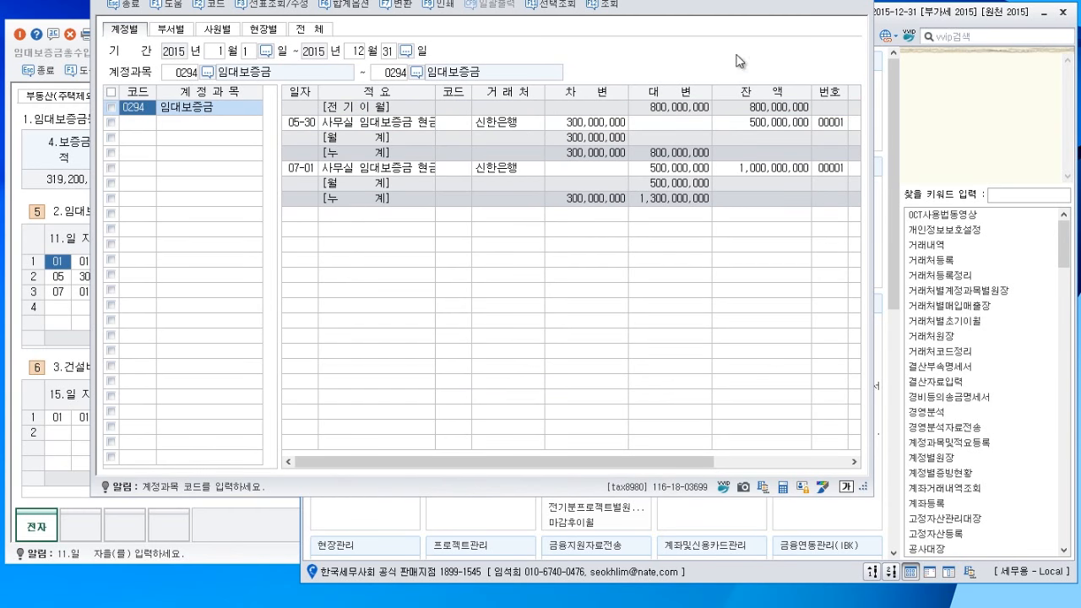
pyautogui.press('Escape')
# Reload the rental deposit accumulation from the account ledger, replacing the existing data, and check the 전기이월 construction cost row.
pyautogui.click(203, 185)
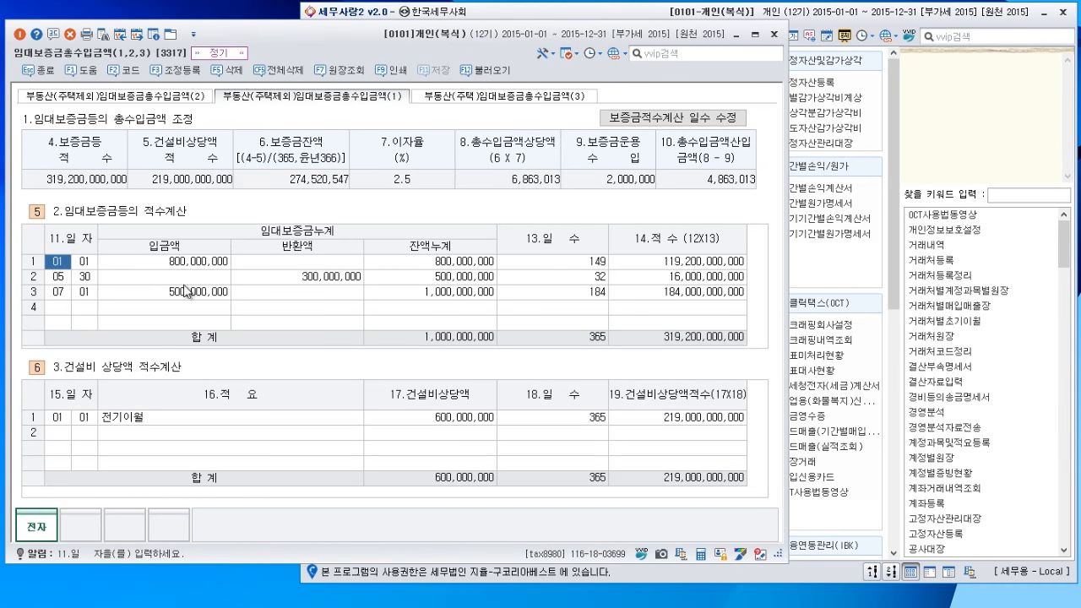
pyautogui.click(496, 70)
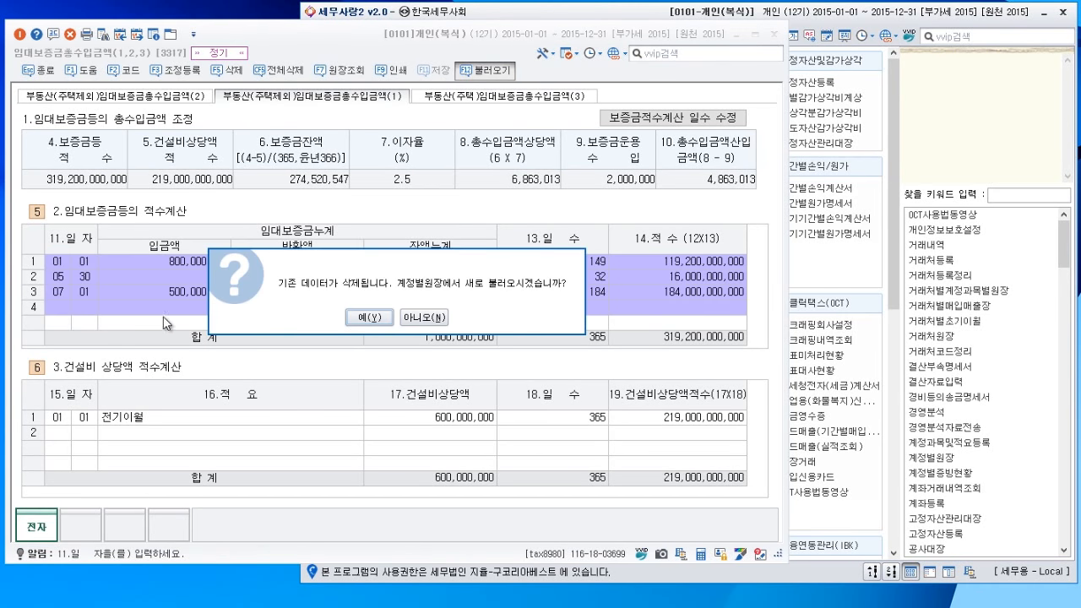
pyautogui.click(369, 319)
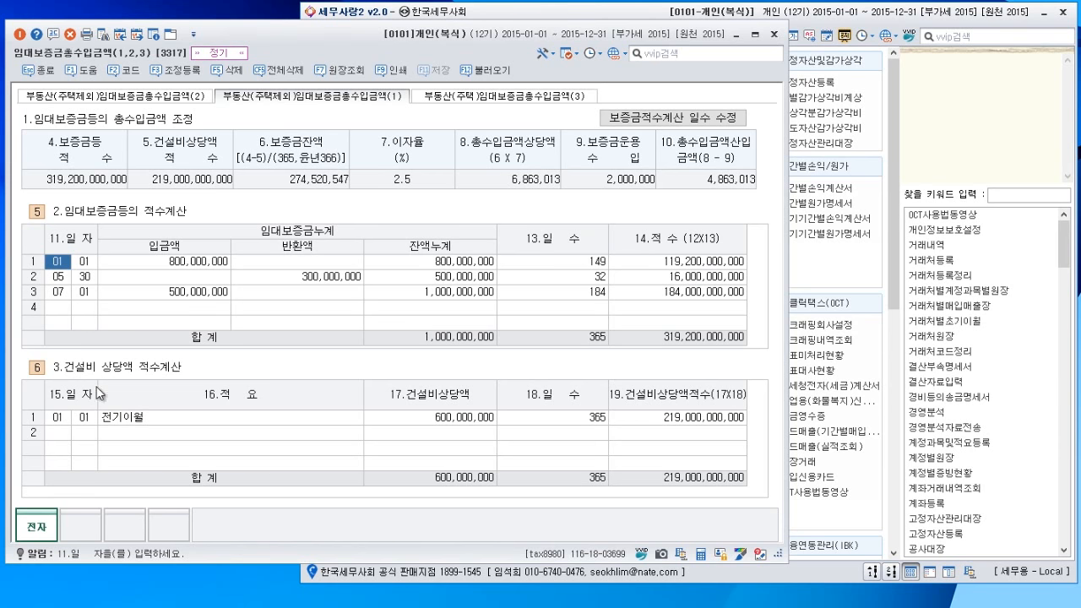
pyautogui.click(61, 420)
pyautogui.press('Return')
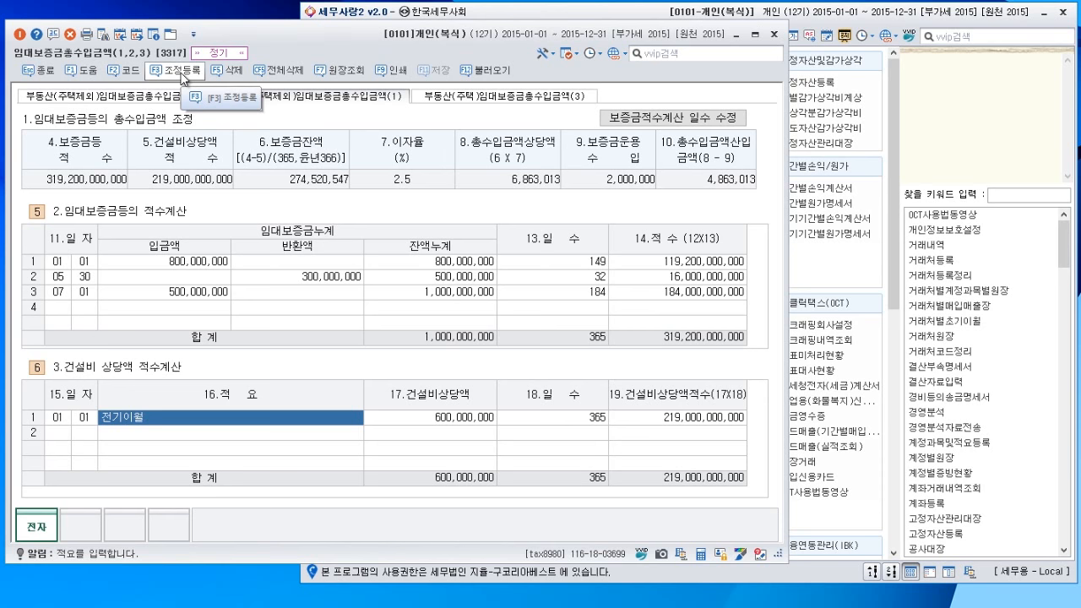
# Examine the housing rental deposit form (3), comparing the deposit amounts and 공제액 deductions of the three dated rows.
pyautogui.click(537, 100)
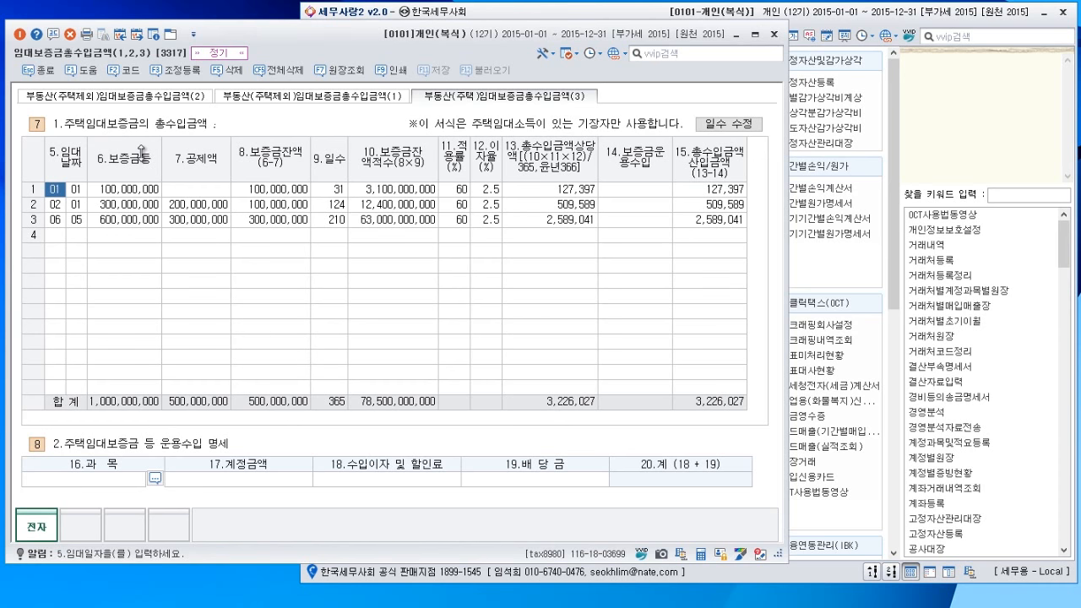
pyautogui.click(115, 193)
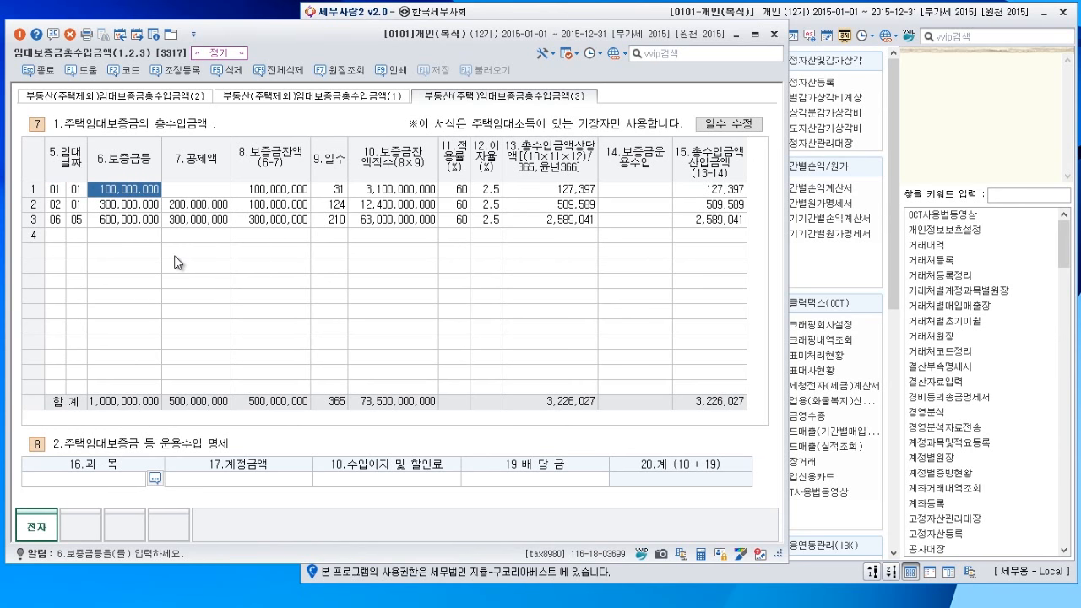
pyautogui.click(114, 222)
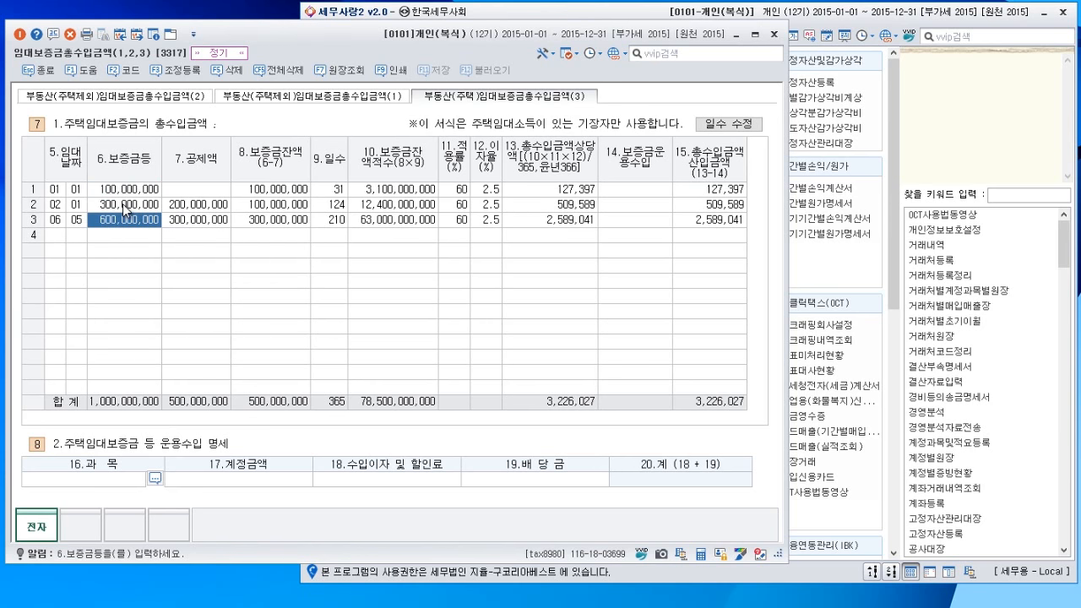
pyautogui.click(122, 205)
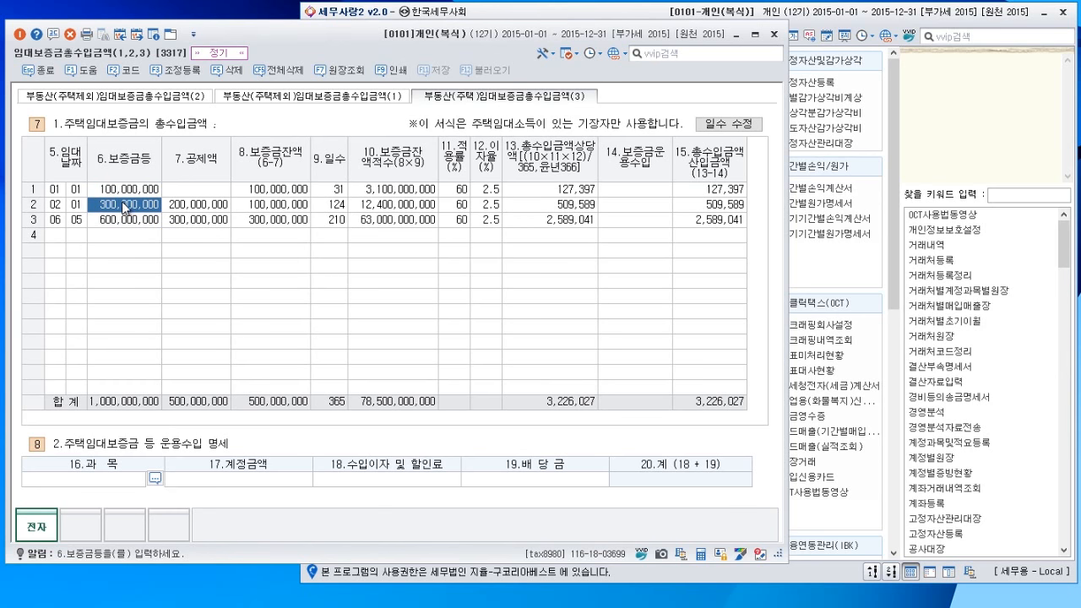
pyautogui.click(133, 191)
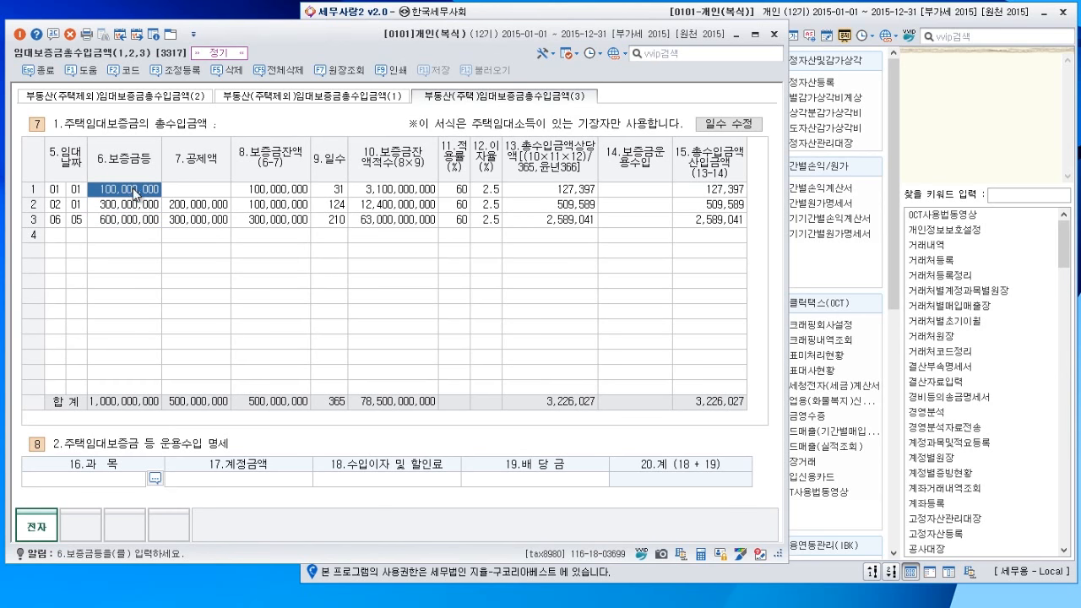
pyautogui.click(141, 208)
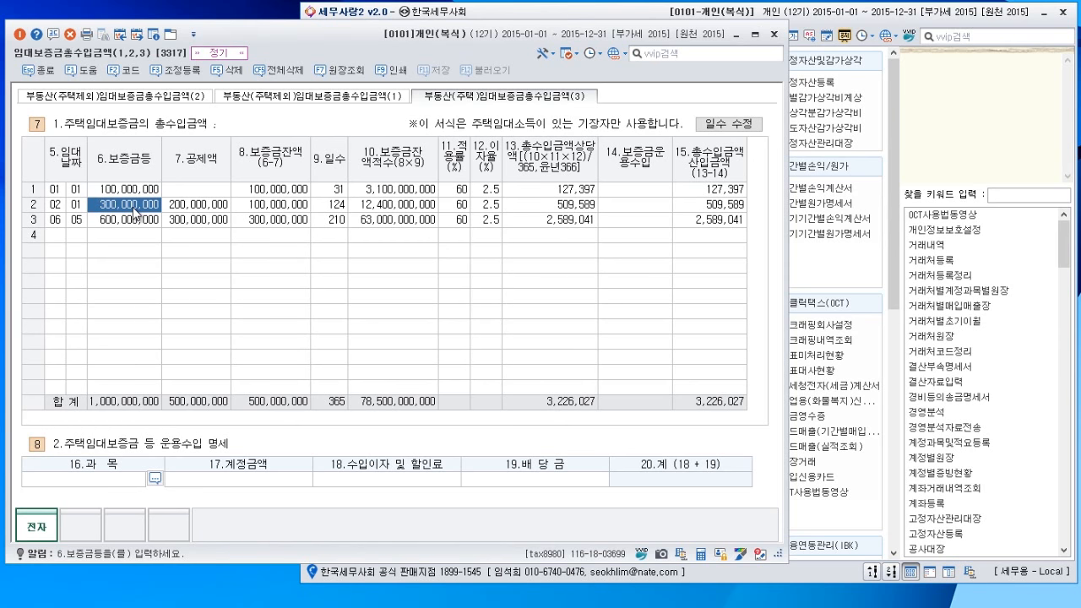
pyautogui.click(130, 219)
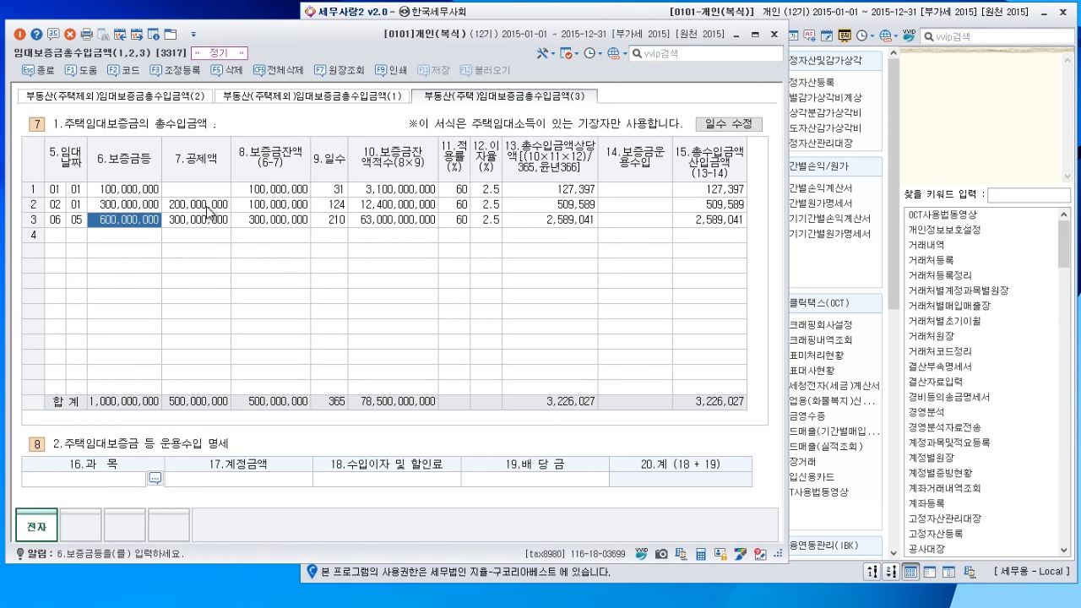
pyautogui.click(208, 206)
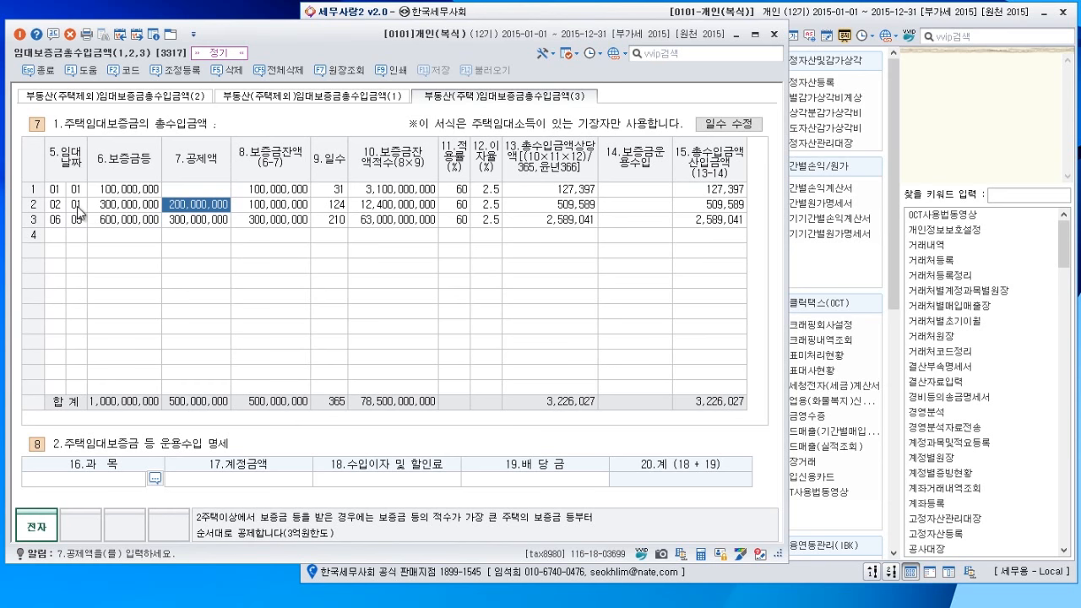
pyautogui.click(211, 221)
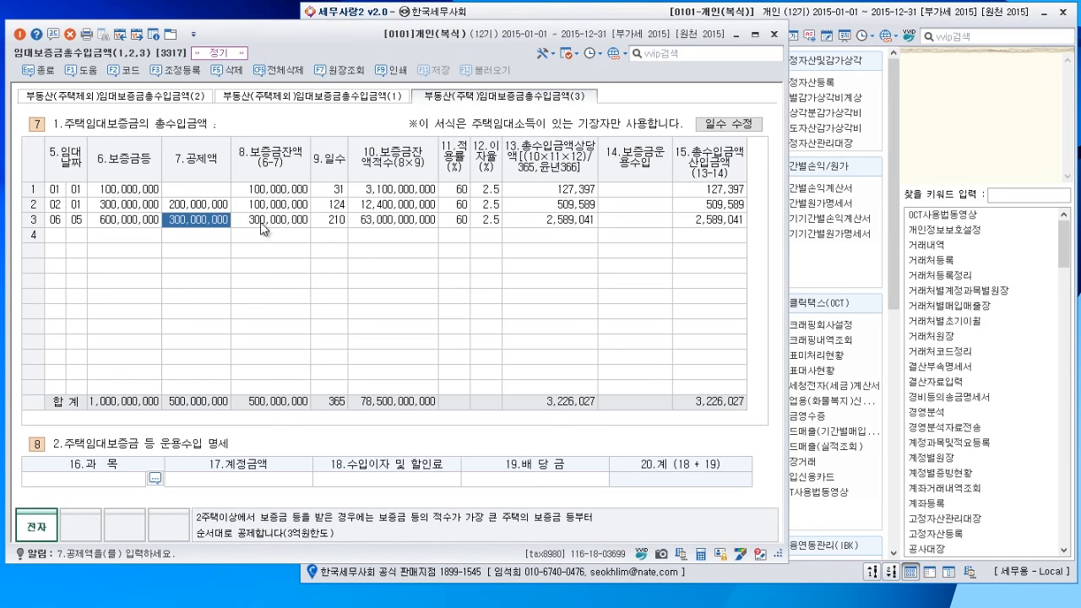
# Review the 임대보증금간주총수입금액 entry and its income description in the adjustment register, and close the register.
pyautogui.click(188, 74)
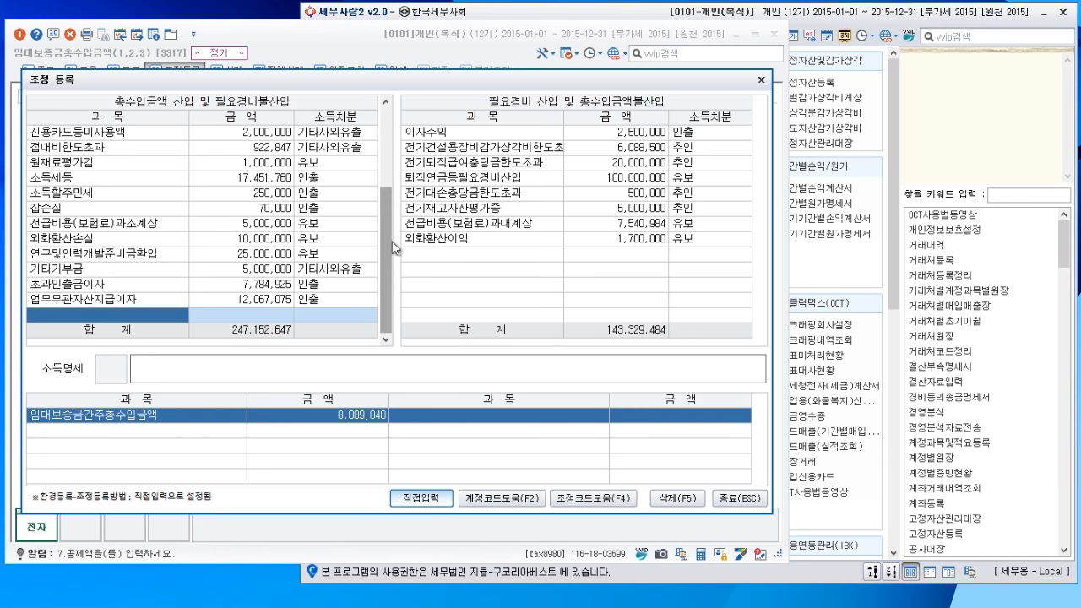
pyautogui.moveTo(387, 254); pyautogui.dragTo(387, 140)
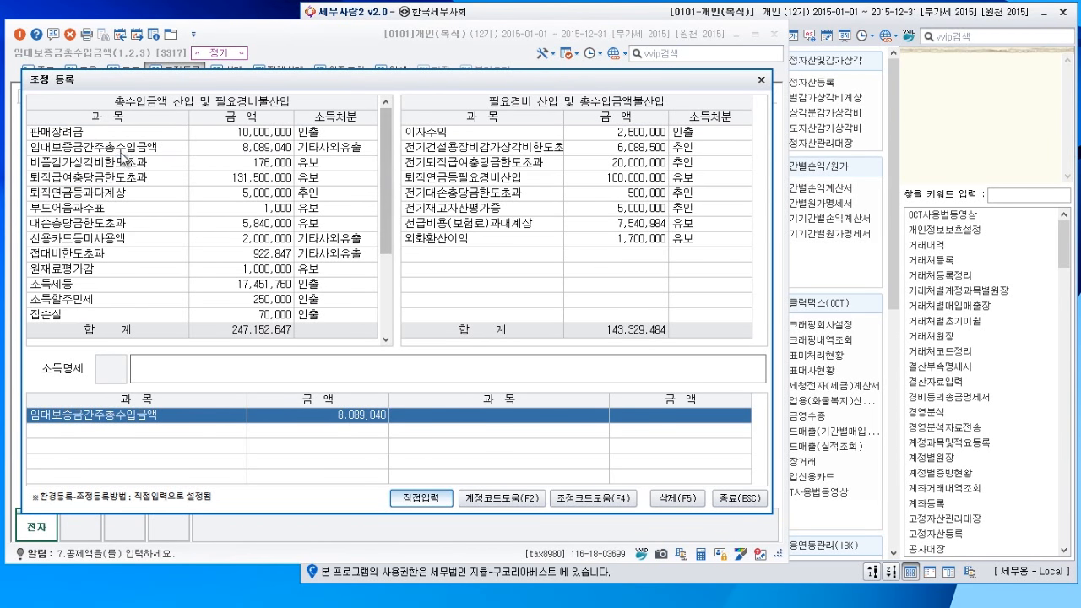
pyautogui.click(221, 149)
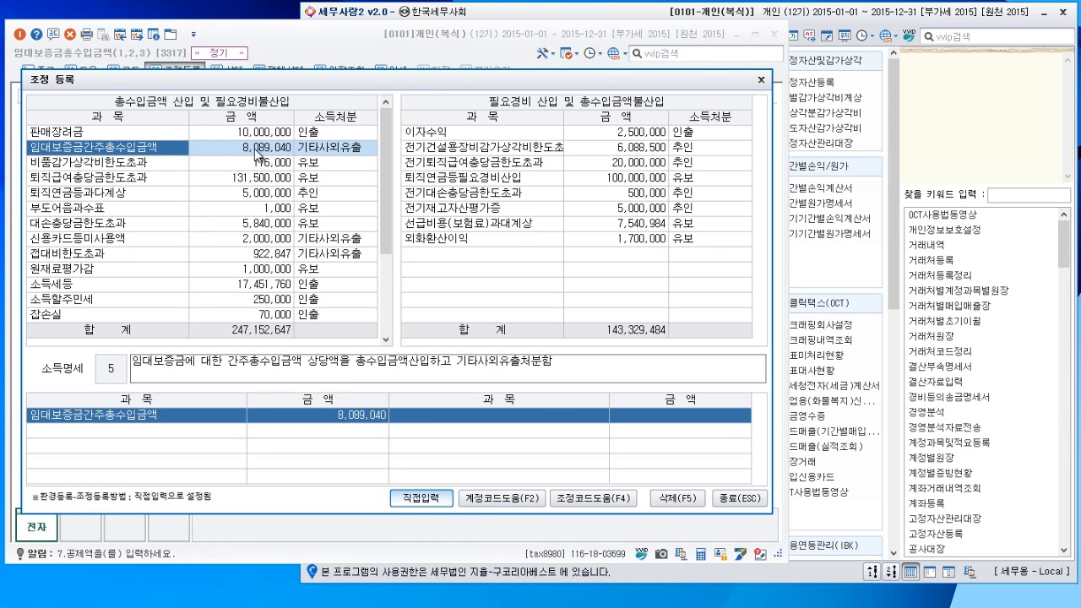
pyautogui.click(740, 498)
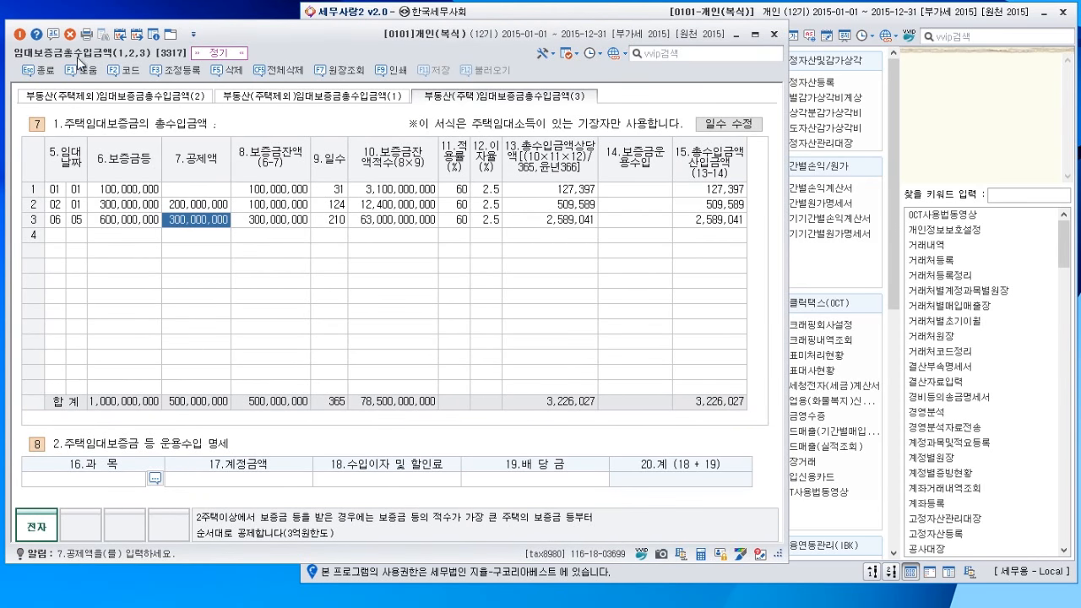